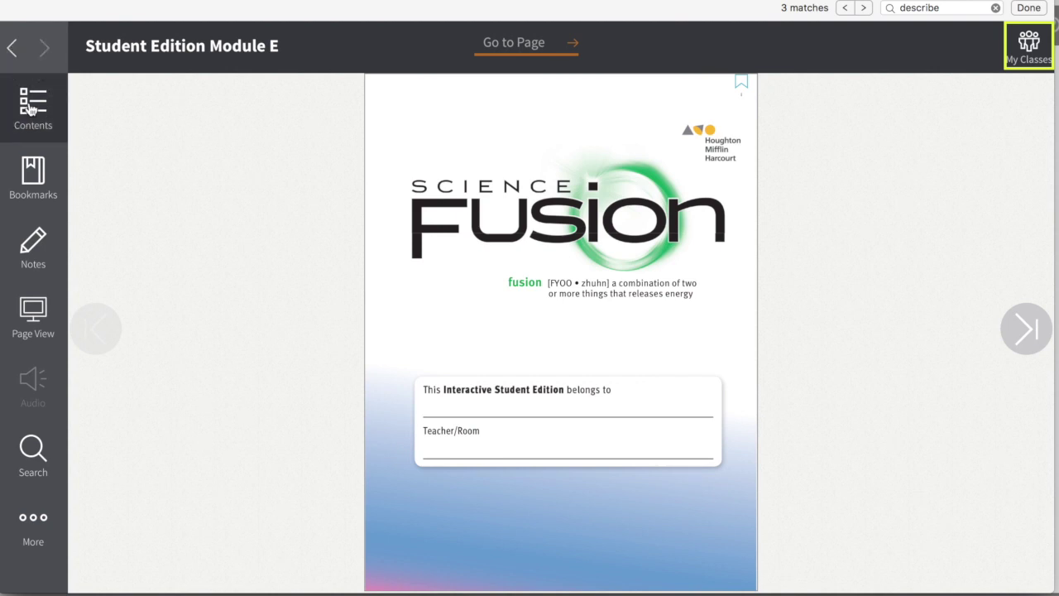
Open the Unit 1 Earth's Surface opener from Contents, then the Lesson 1 Earth's Spheres page
left_click(29, 109)
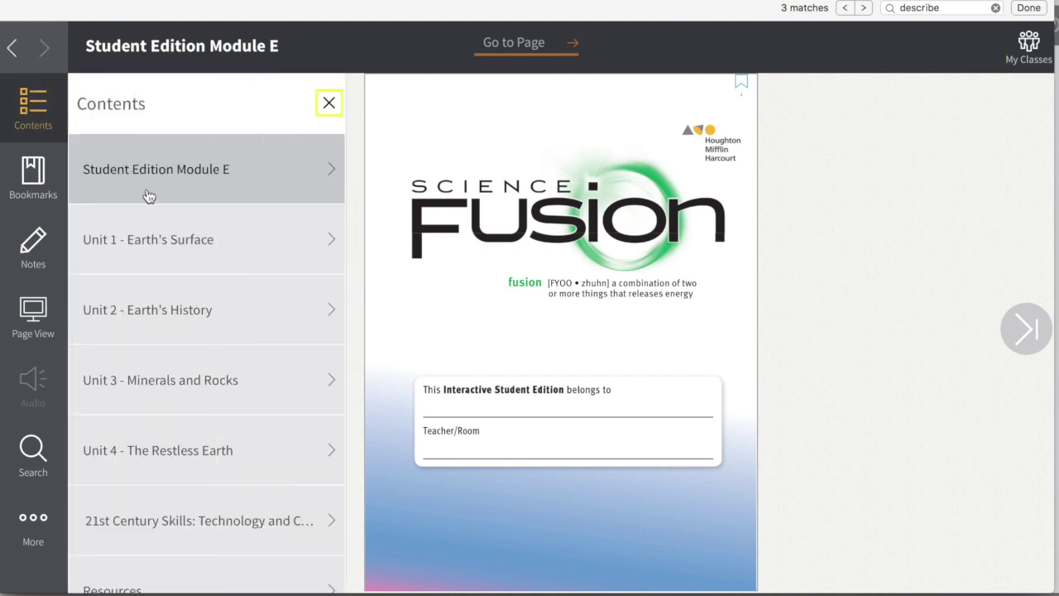
left_click(160, 248)
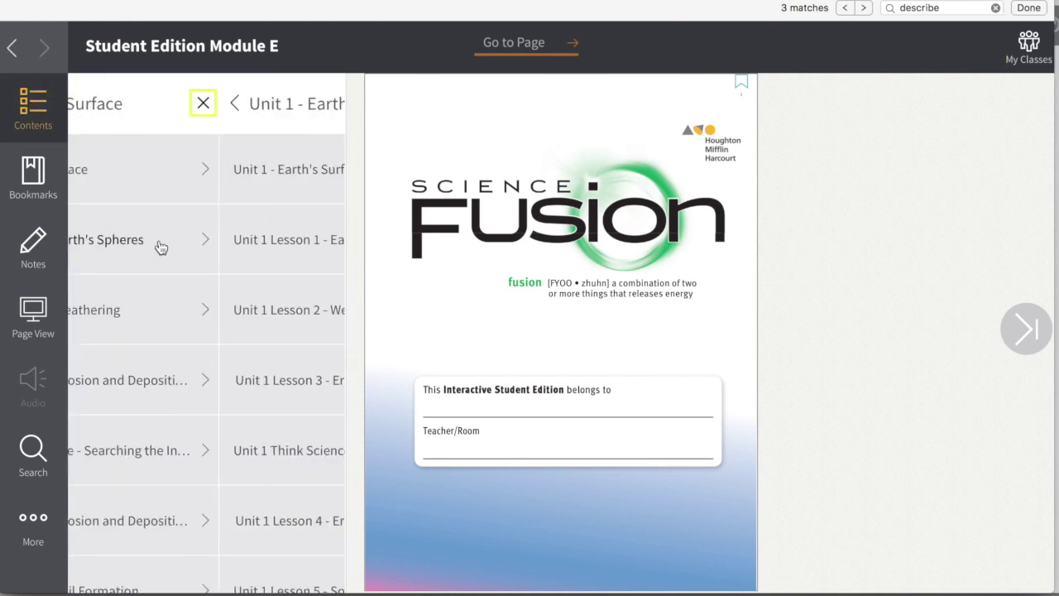
left_click(154, 173)
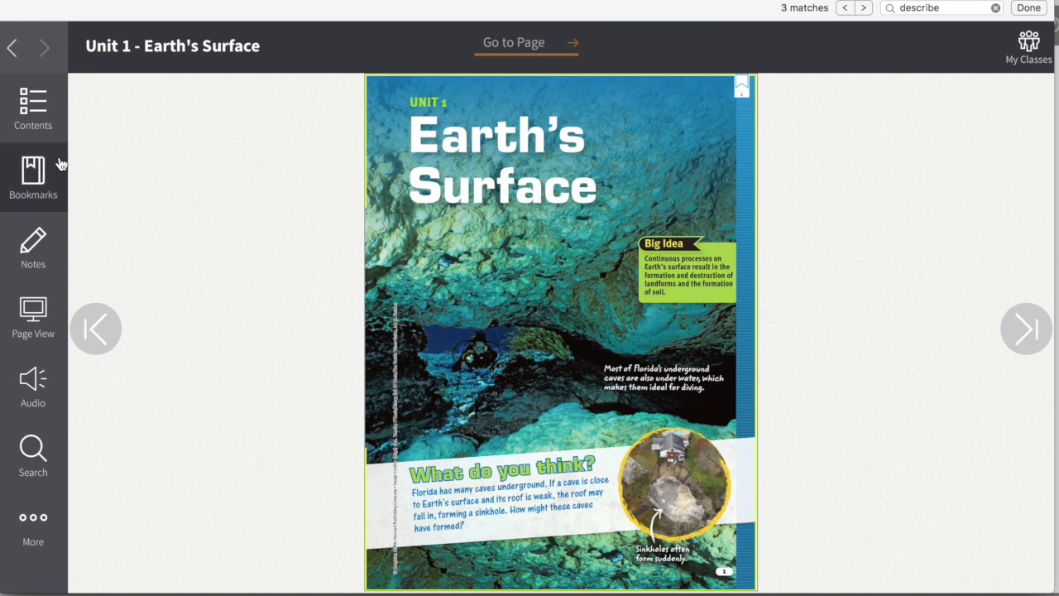
left_click(36, 113)
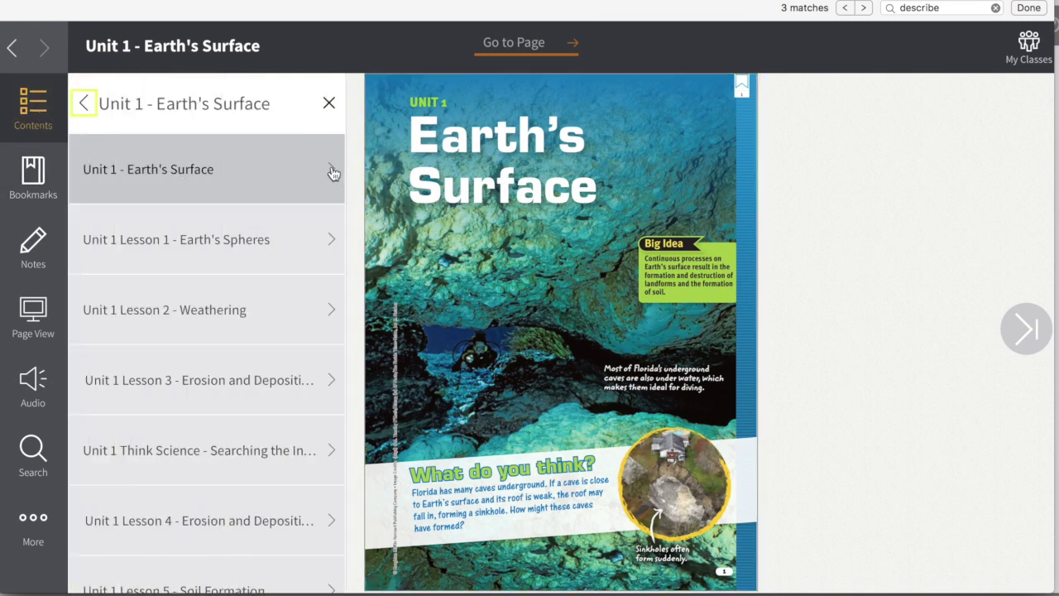
left_click(199, 233)
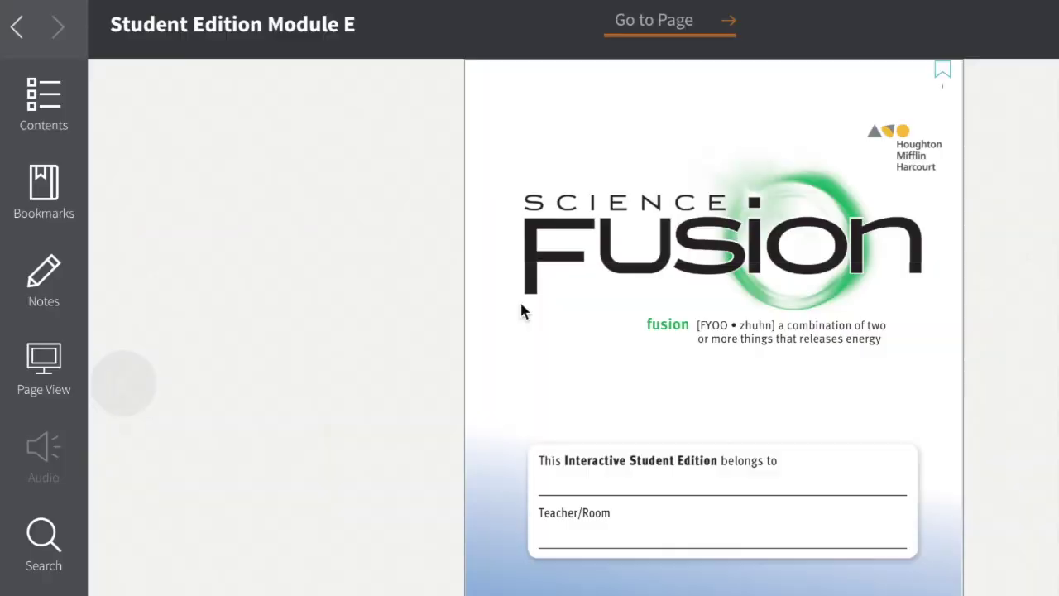
Jump to page 17, the Unit 1 Lesson Review, with the Go to Page box
left_click(641, 18)
type("17")
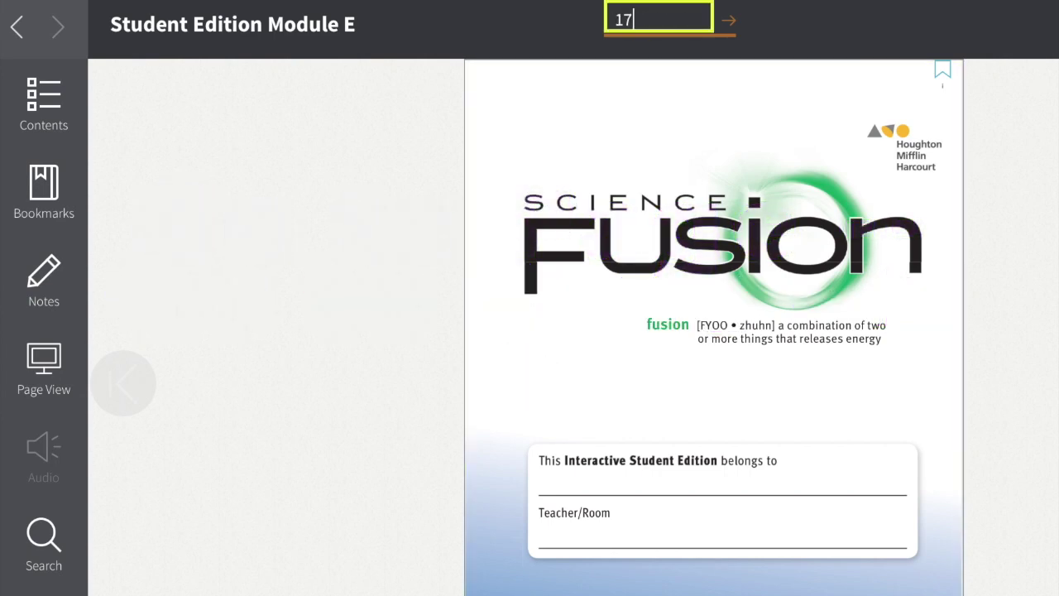
key("Return")
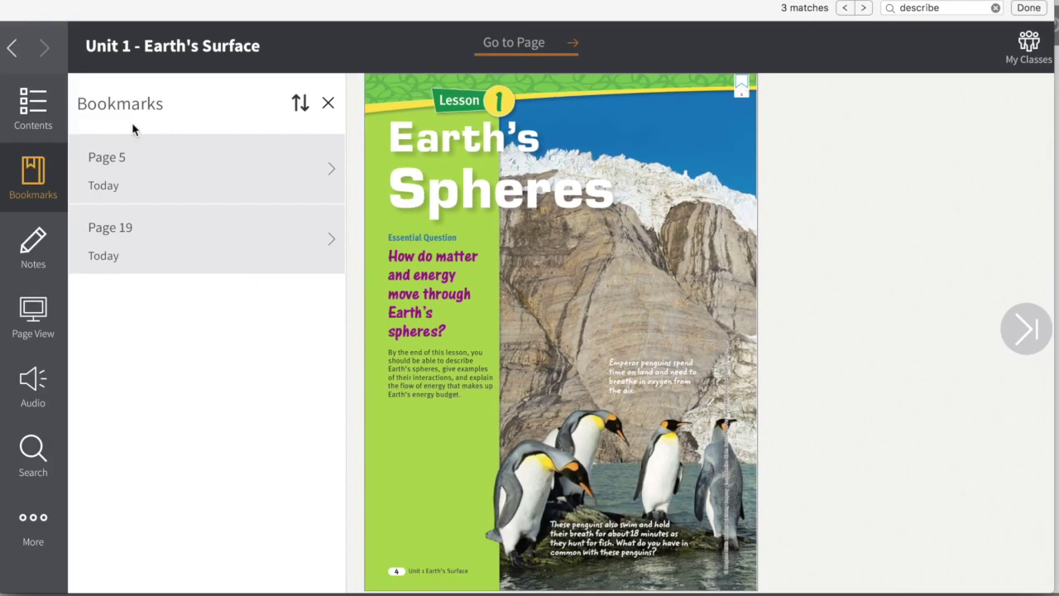
Open Lesson 2 Weathering from Contents and turn to its next page
left_click(33, 107)
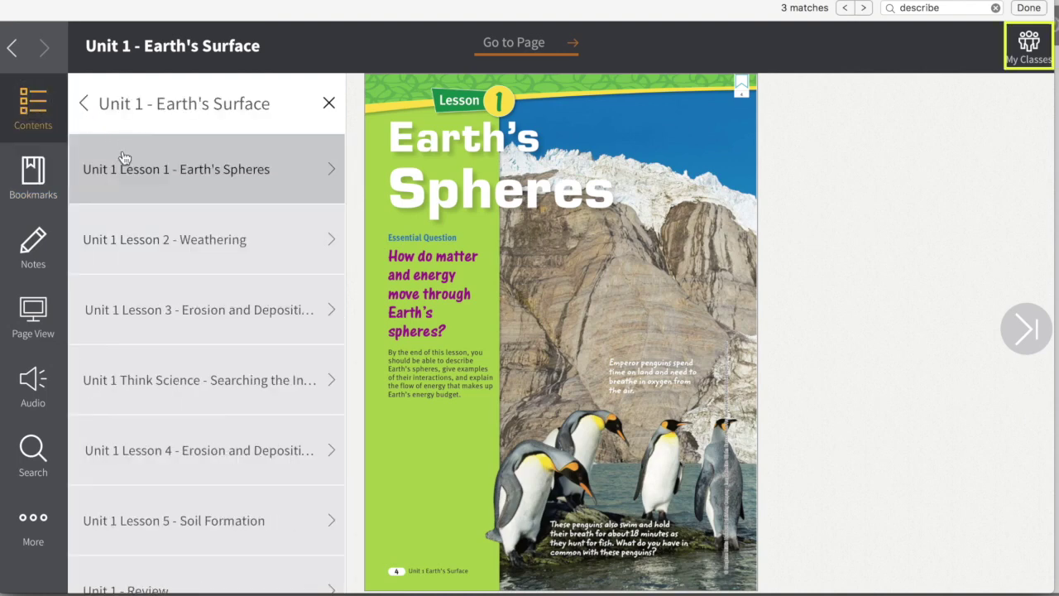
left_click(213, 248)
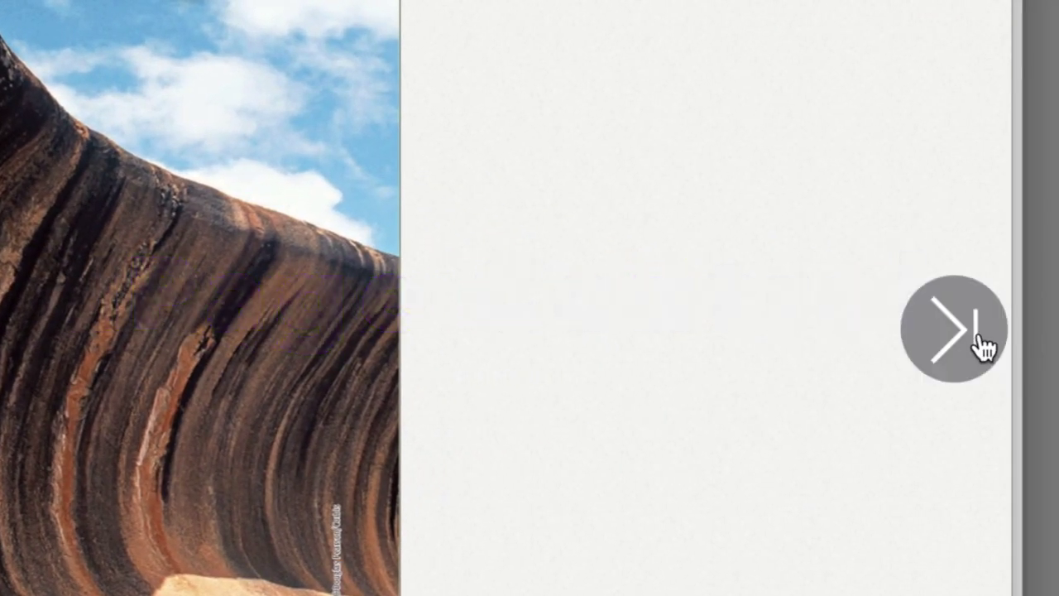
left_click(976, 342)
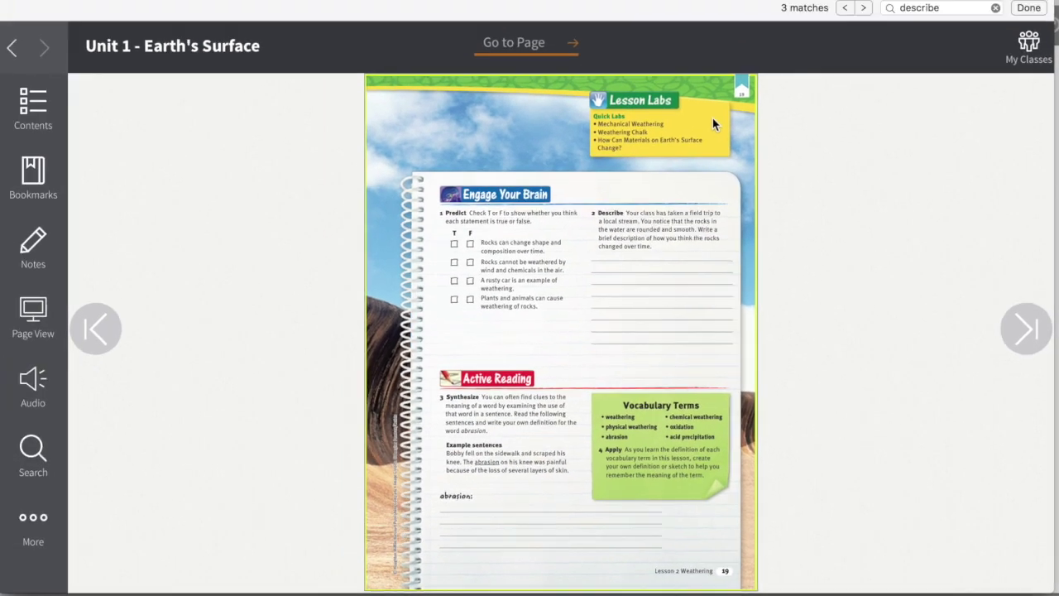
Go to Lesson 3 Erosion and Deposition, advance to page 29, and list bookmarks for pages 5, 19 and 29
left_click(35, 124)
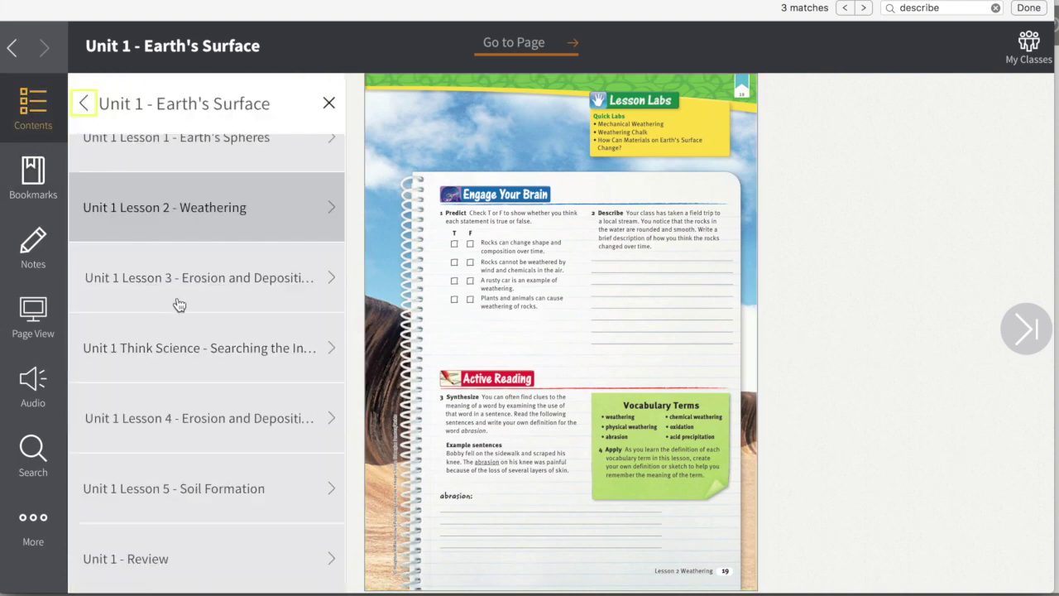
left_click(177, 279)
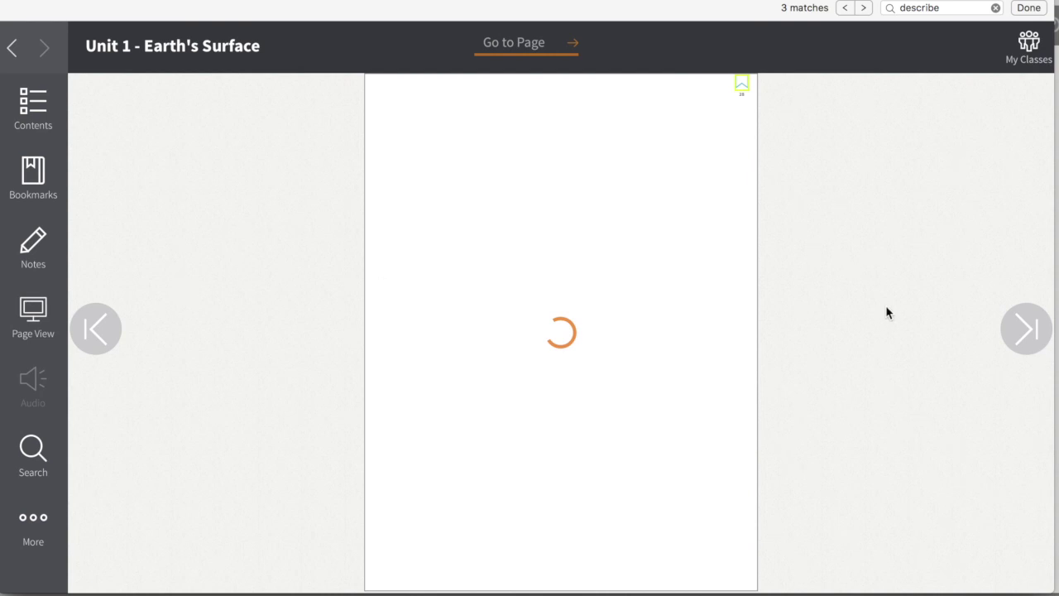
left_click(1026, 331)
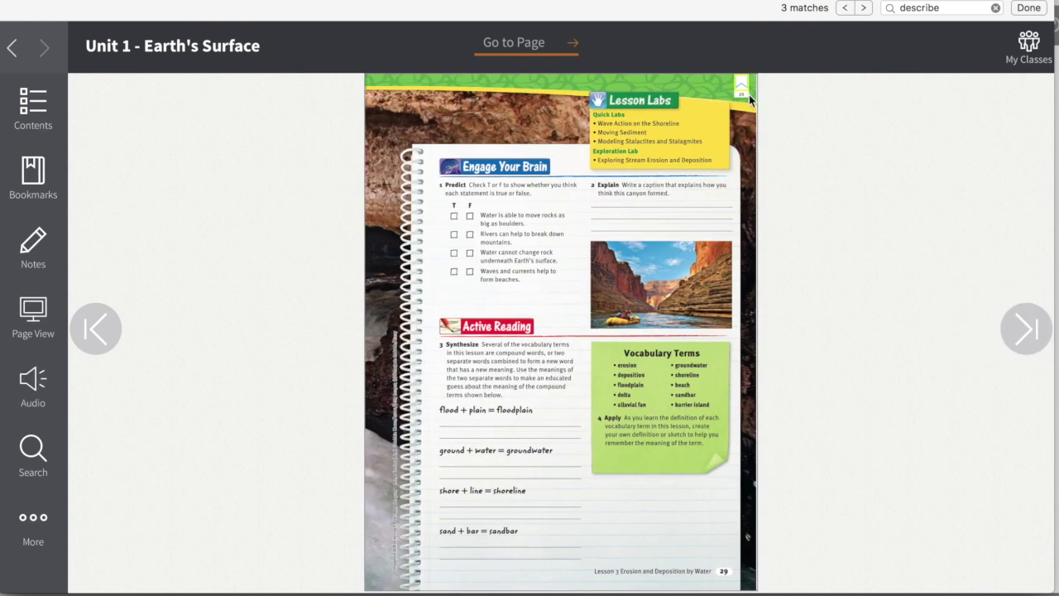
left_click(66, 176)
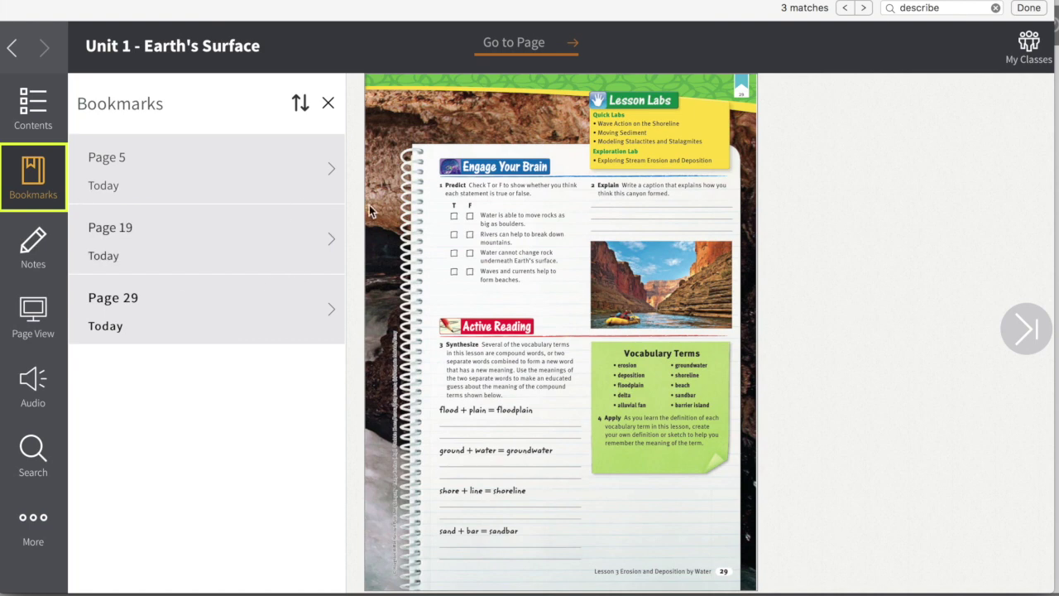
On page 30, highlight the passage from 'Eroded' to 'rainwater runoff' and attach a note
left_click(1025, 328)
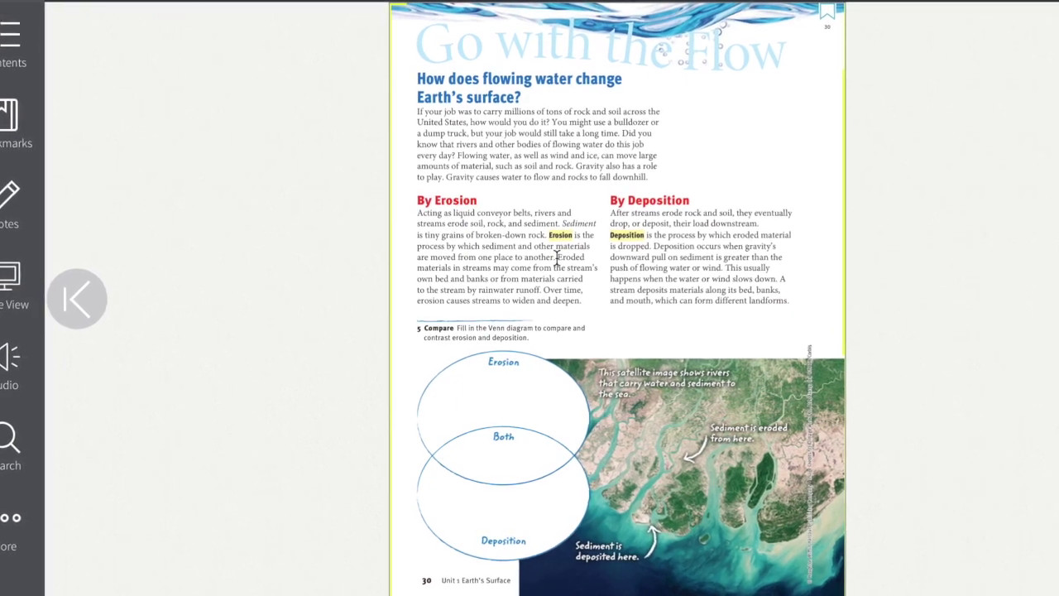
left_click(554, 260)
left_click_drag(556, 257, 546, 292)
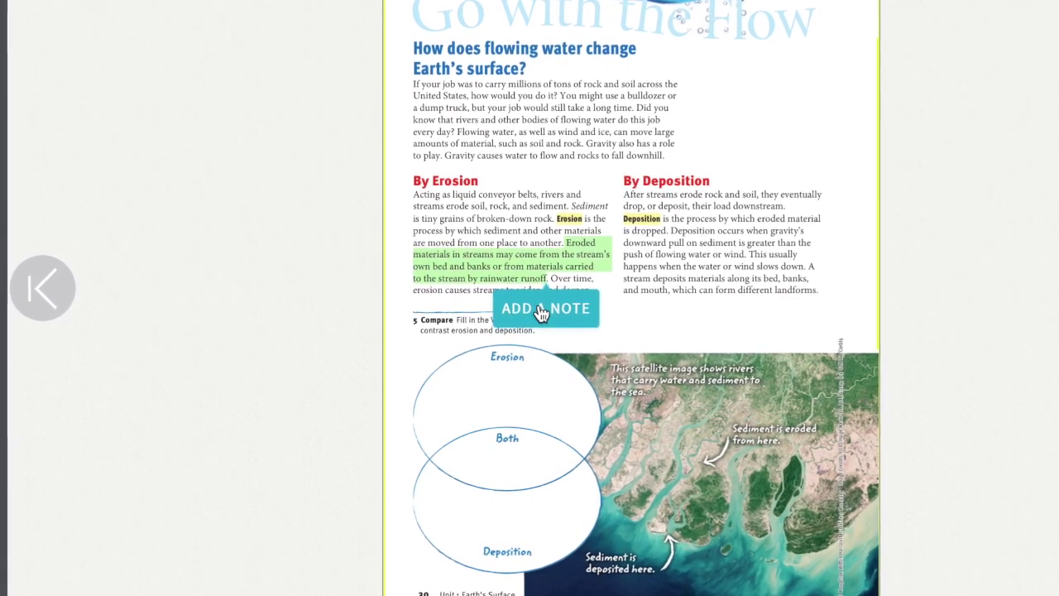
left_click(542, 313)
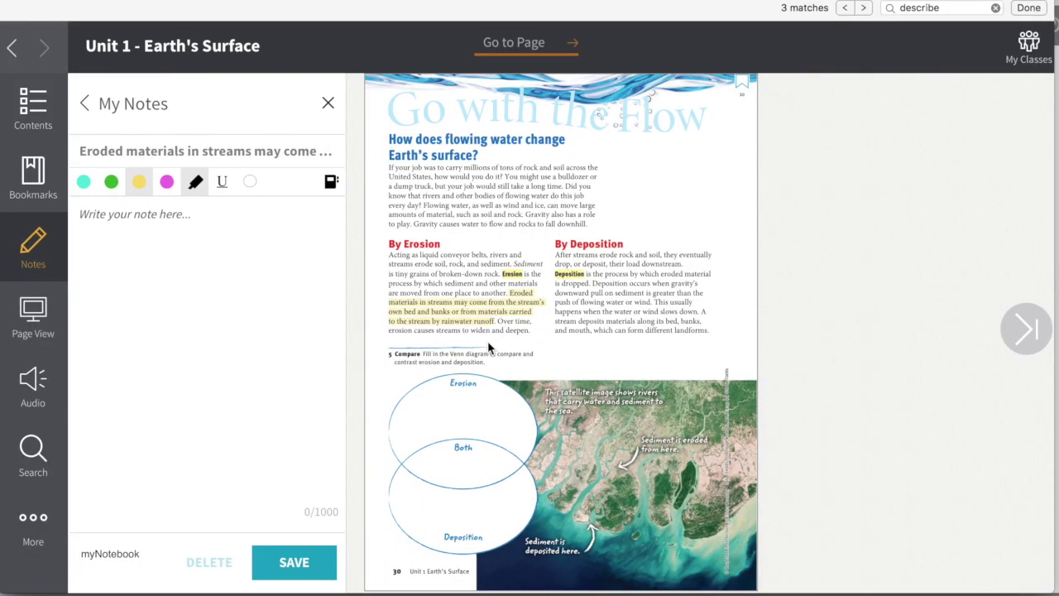
Make the highlight pink, write 'I can add more information down here.' and save the note
left_click(86, 158)
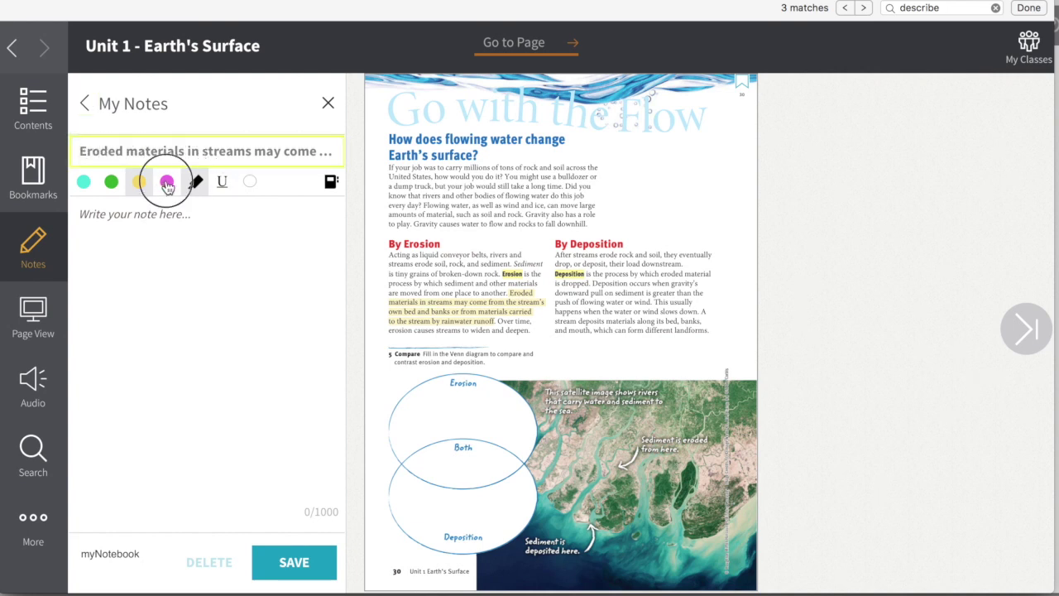
left_click(166, 182)
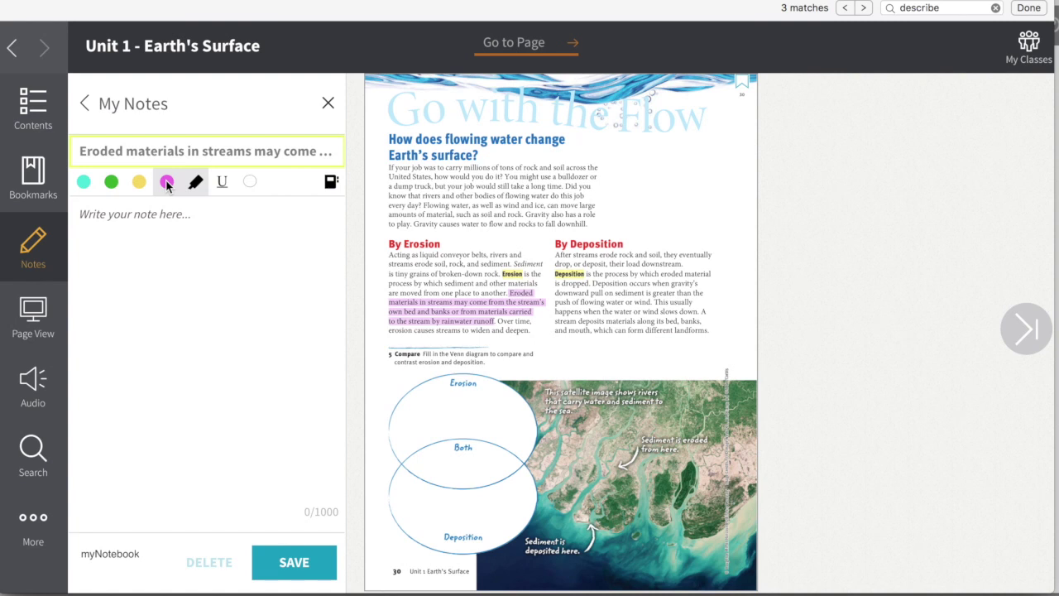
left_click(132, 217)
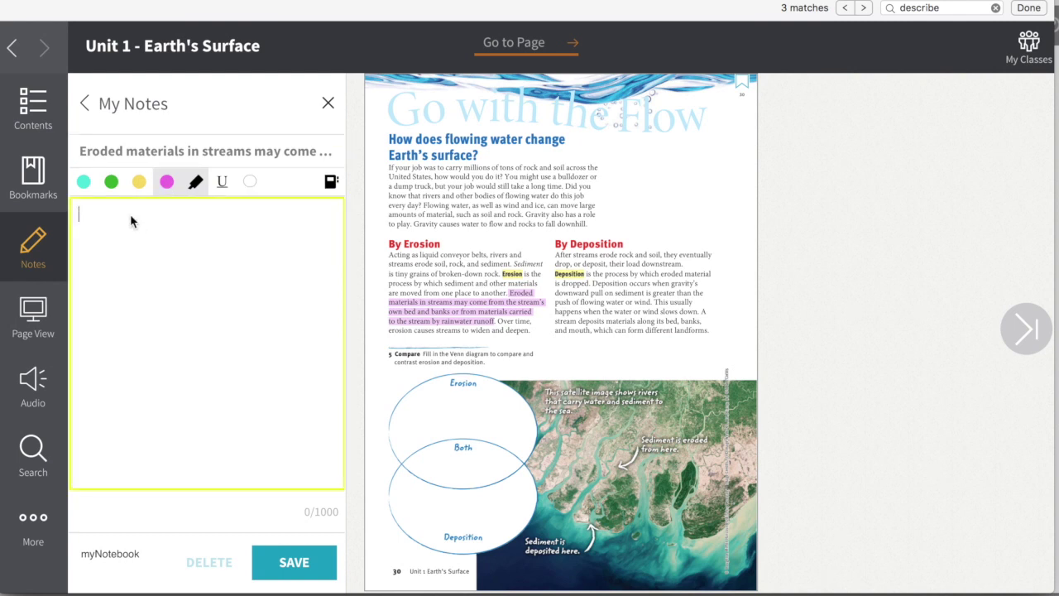
type("I can add more infor")
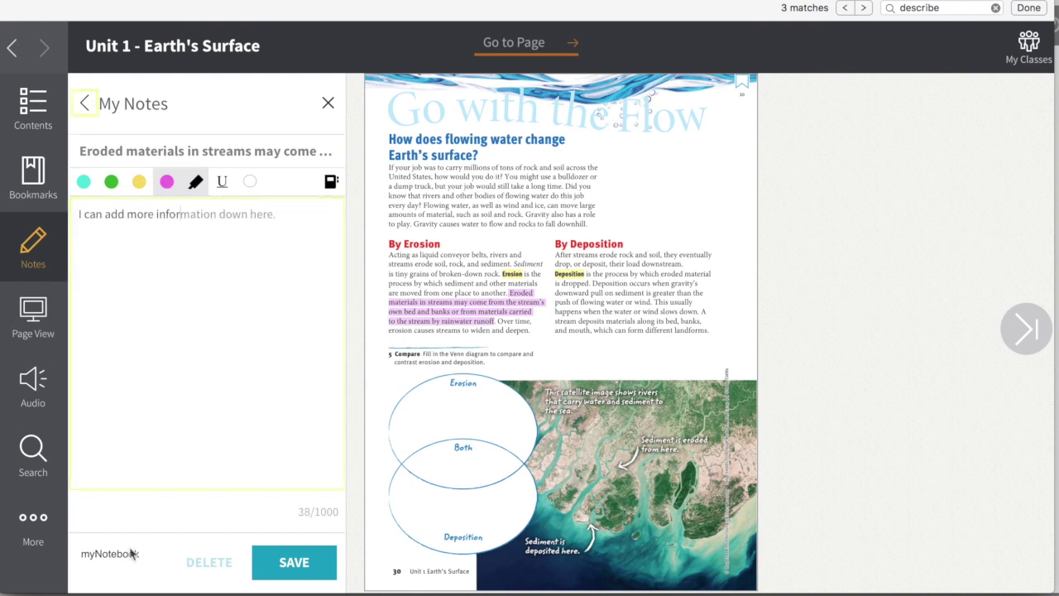
type("mation down here.")
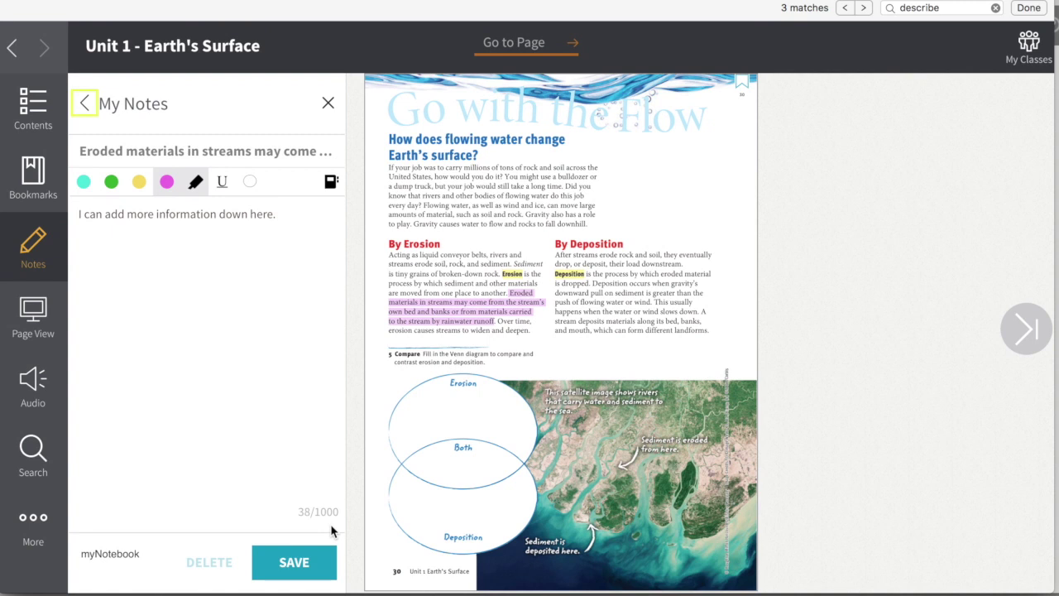
left_click(306, 554)
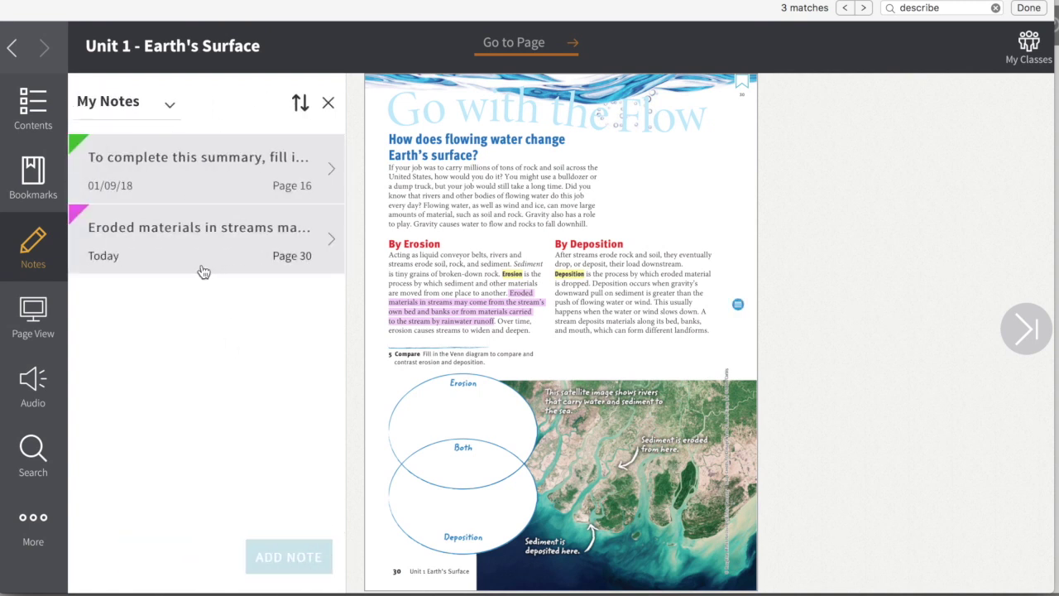
Preview page 30 as a two-page spread, adjust text size, then return to single-page view
left_click(34, 311)
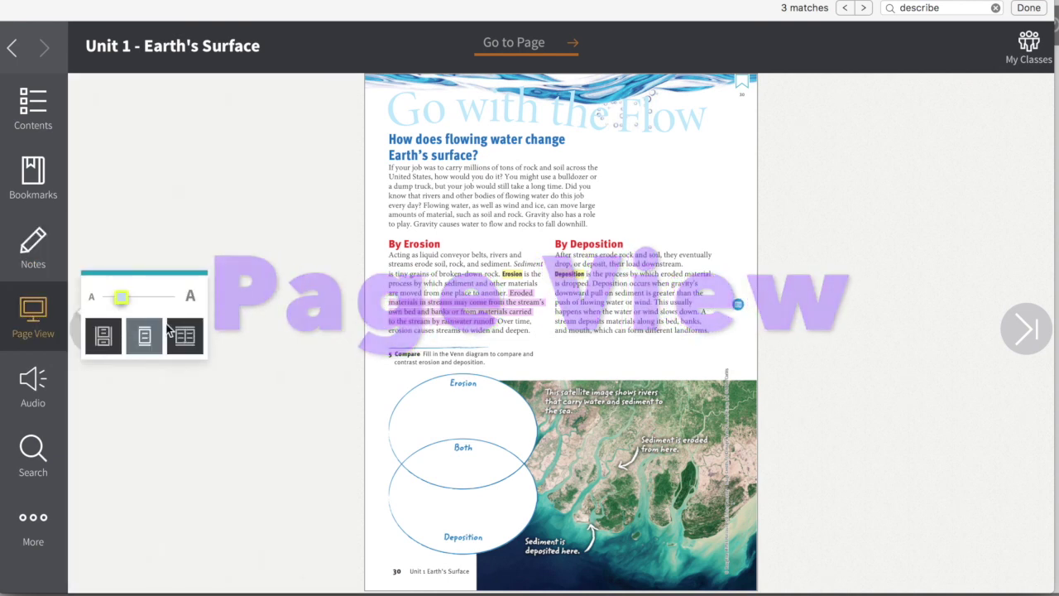
left_click(187, 339)
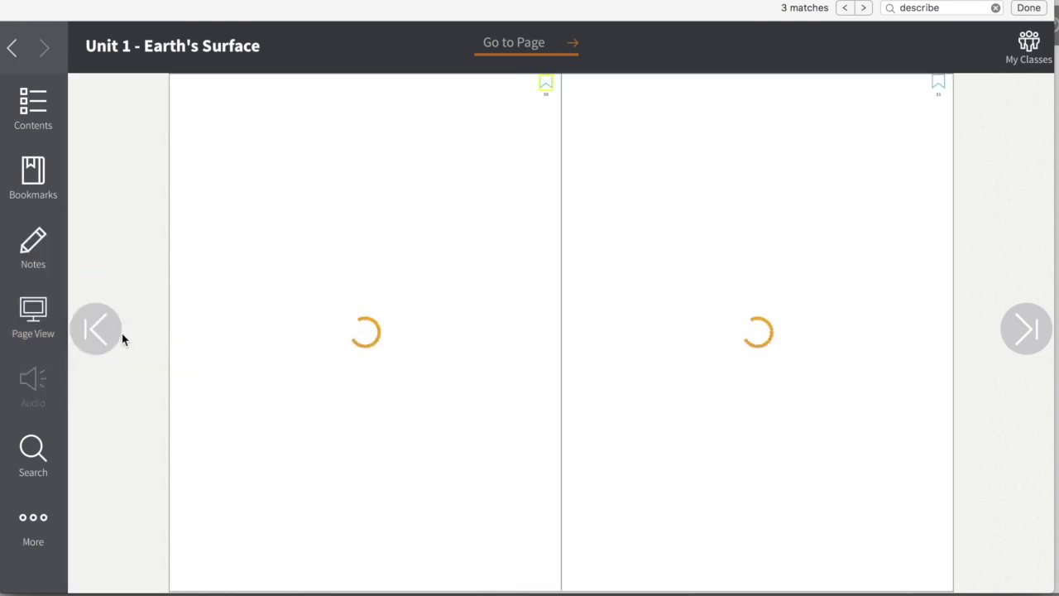
left_click(33, 318)
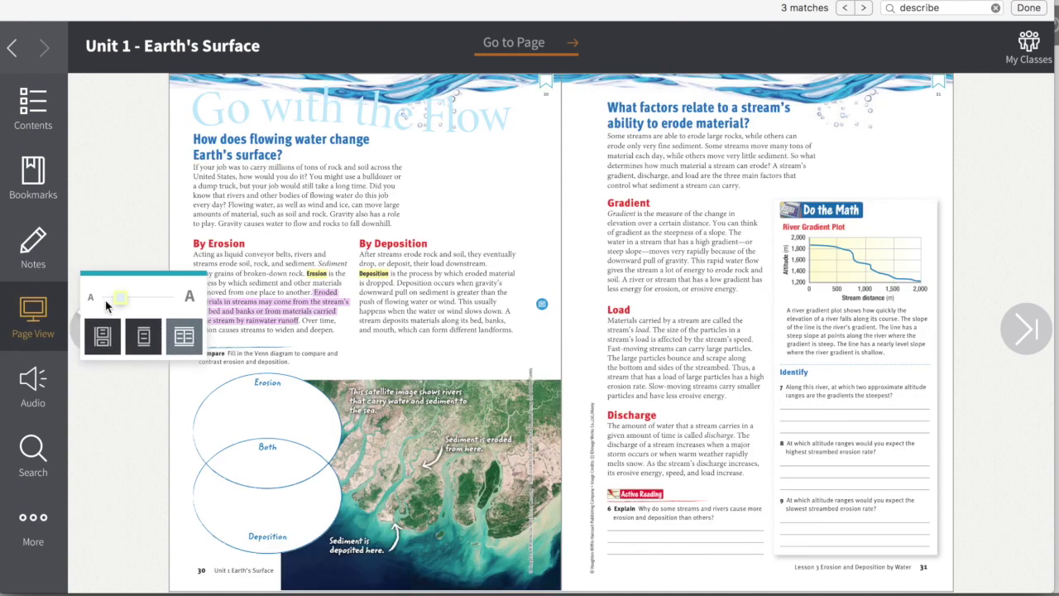
left_click_drag(121, 300, 135, 295)
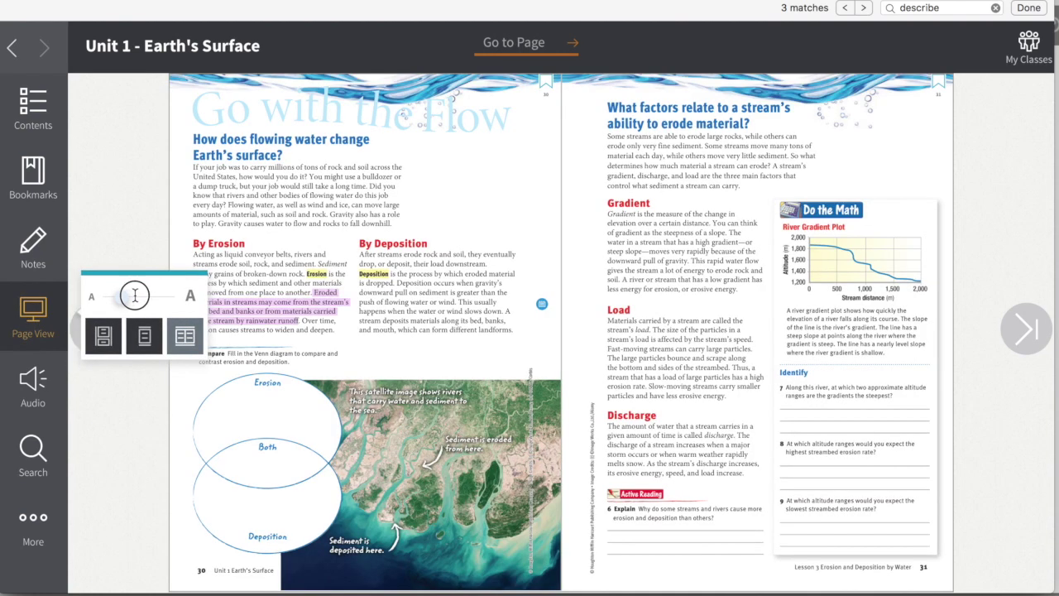
left_click(147, 346)
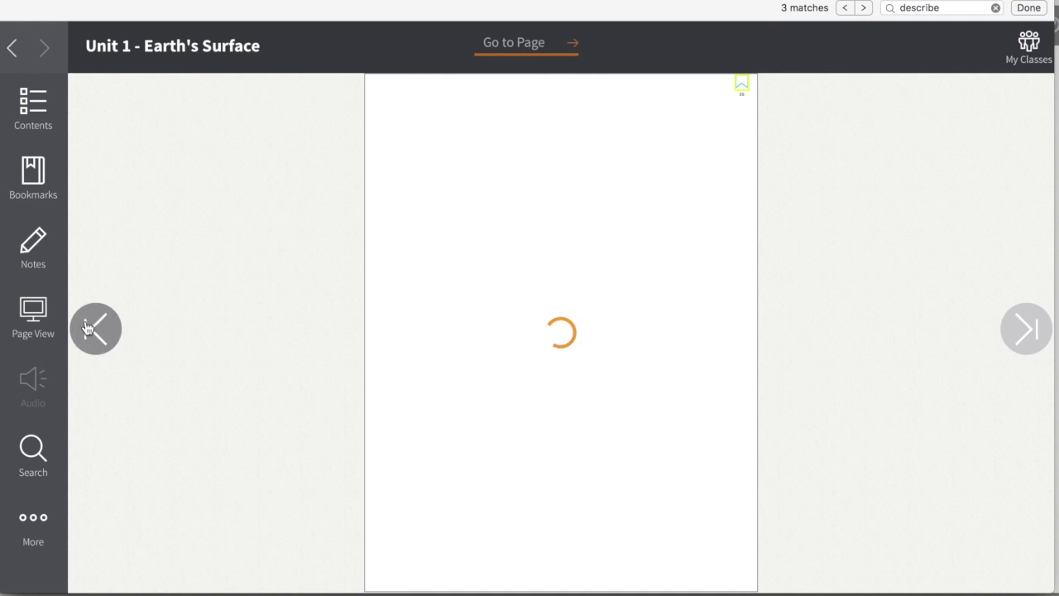
left_click(35, 380)
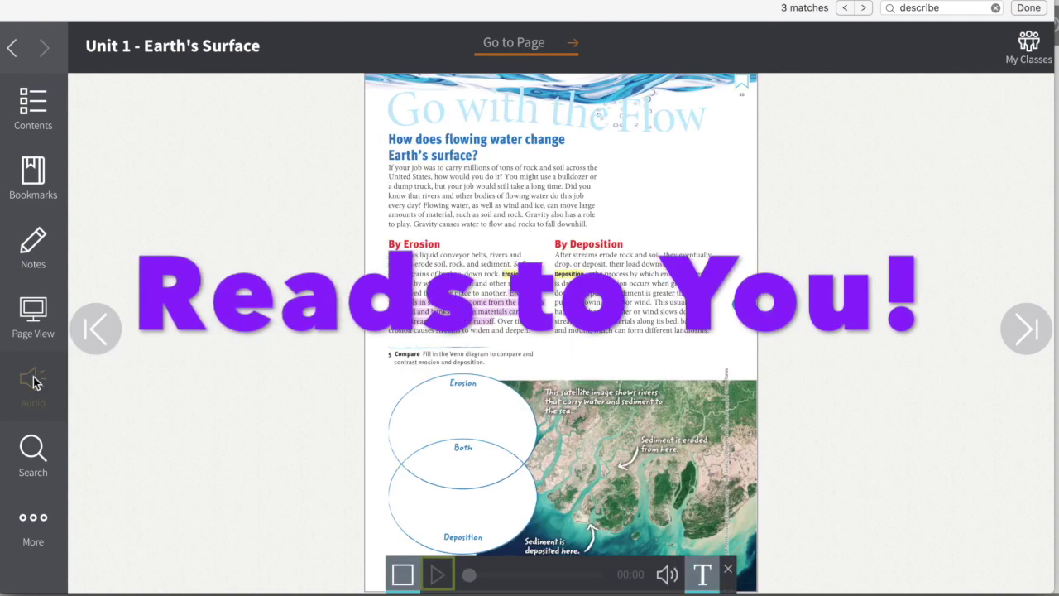
Play page 30 aloud, pause and resume it, turn off word highlighting, and open Search
left_click(437, 574)
left_click(439, 577)
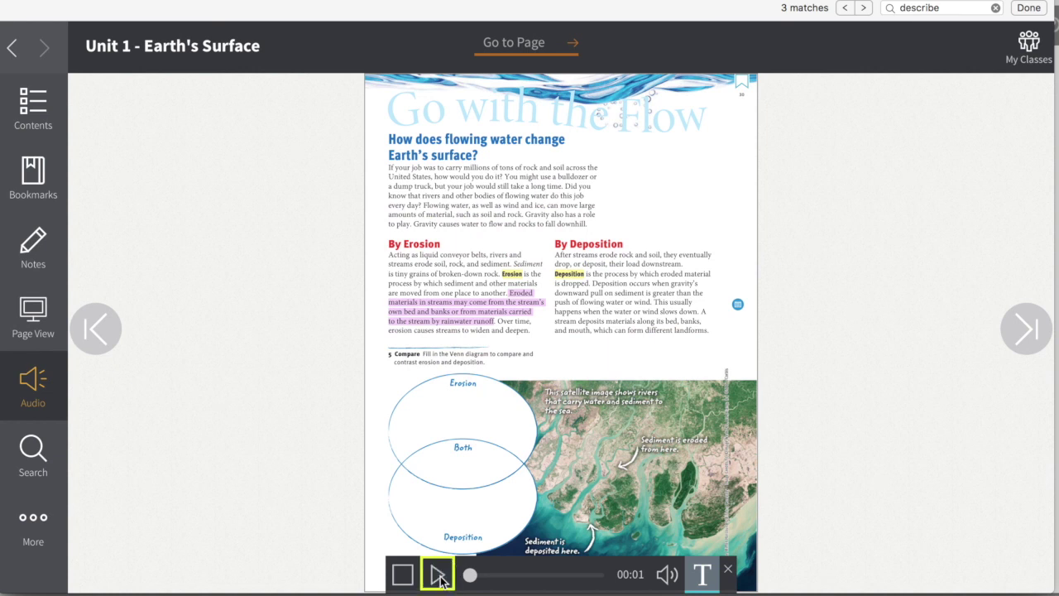
left_click(438, 576)
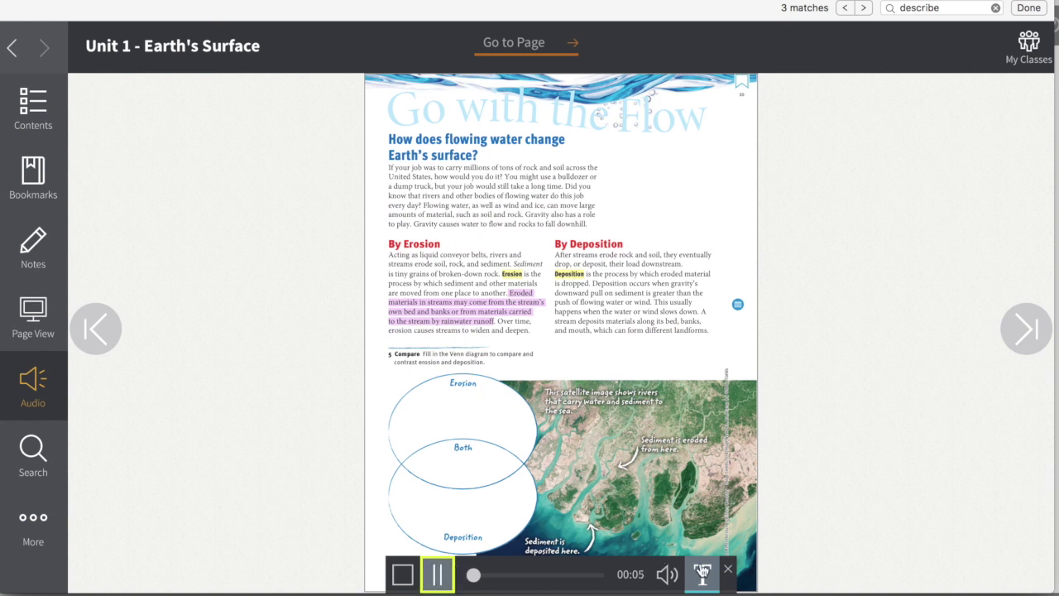
left_click(700, 573)
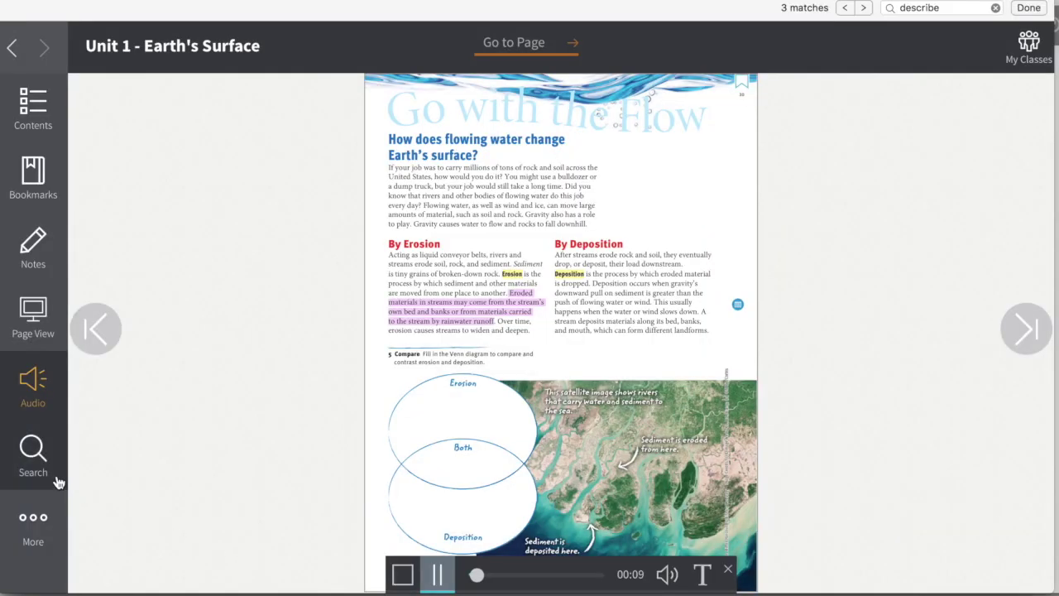
left_click(58, 482)
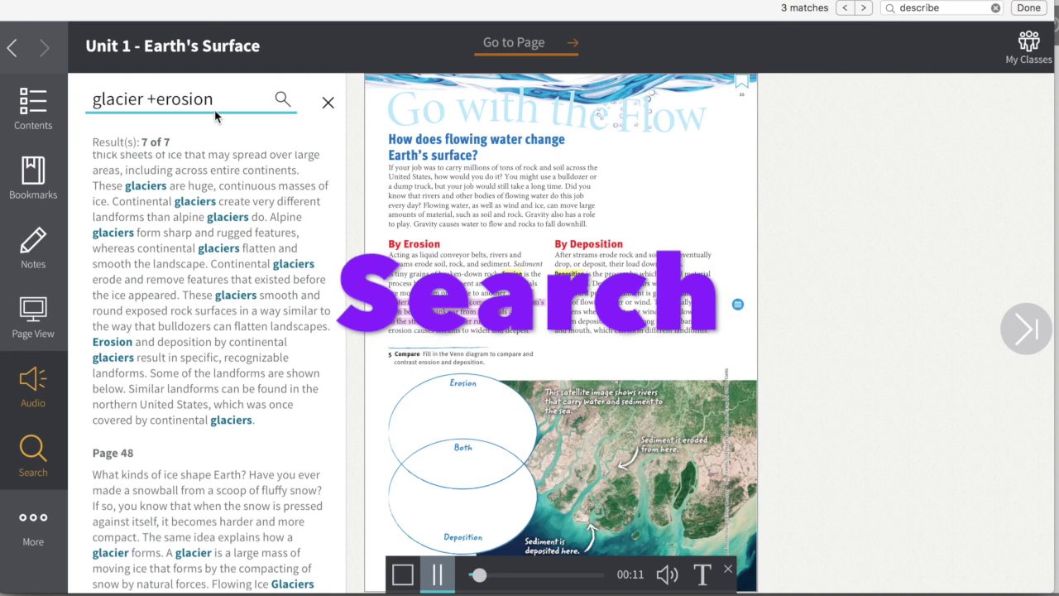
Search for 'glacier', then 'glacier +erosion', and open the Page 50 Erosion result
left_click(212, 99)
key("super+a")
key("BackSpace")
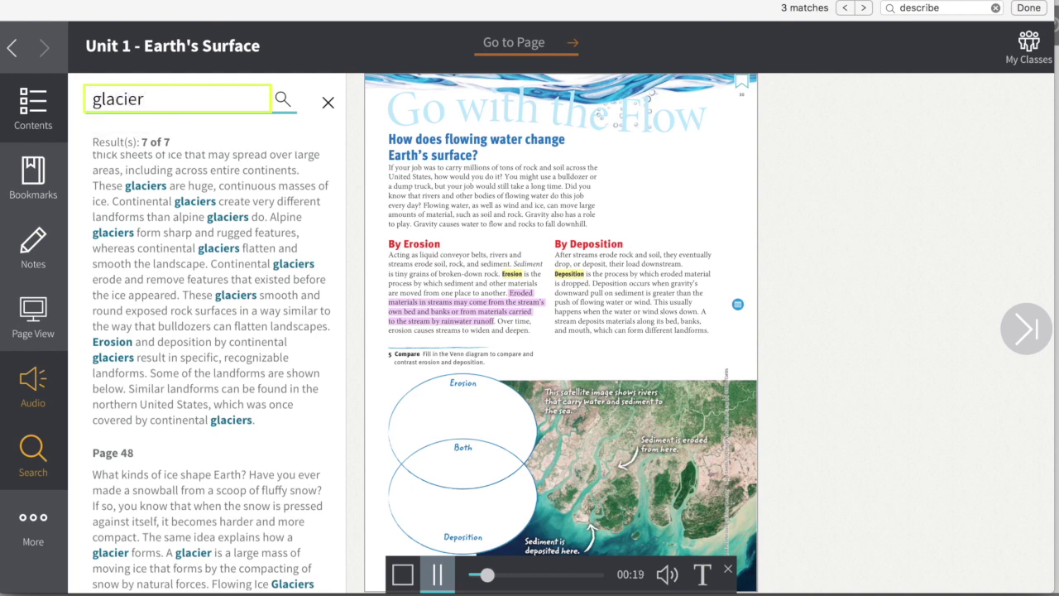
key("Return")
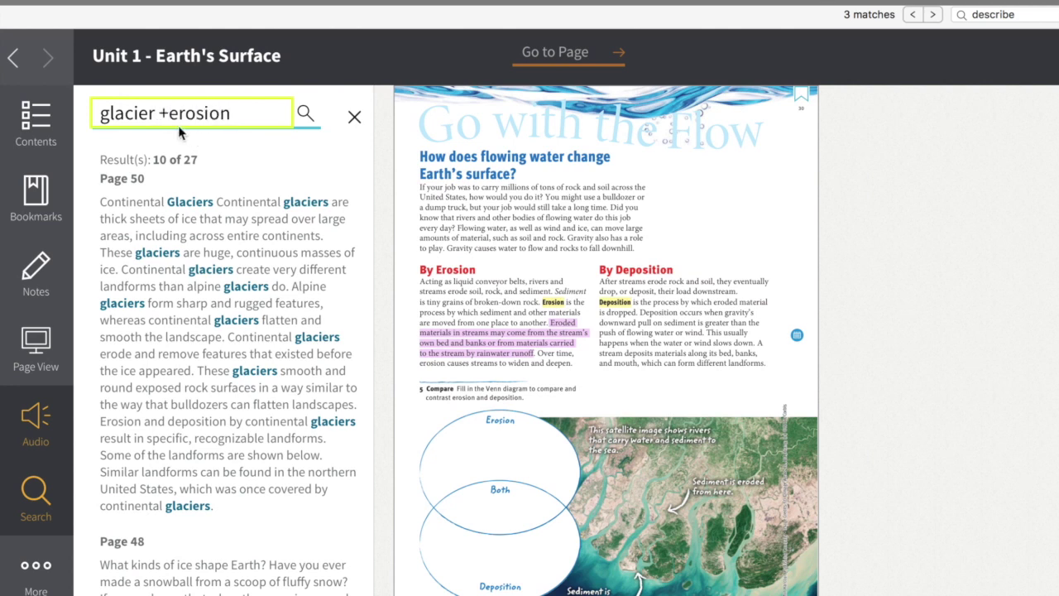
key("Return")
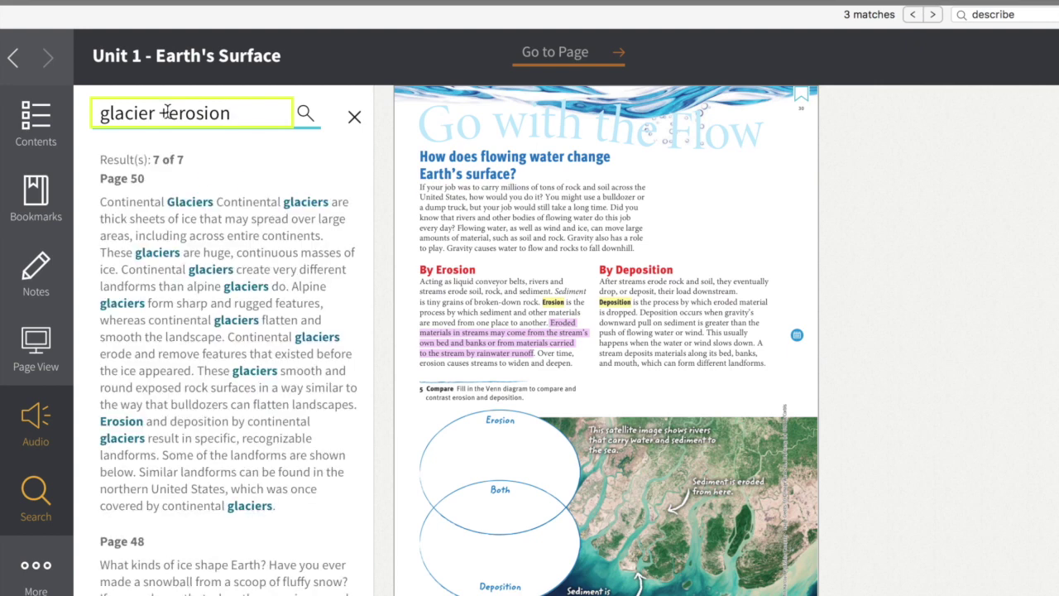
left_click(133, 428)
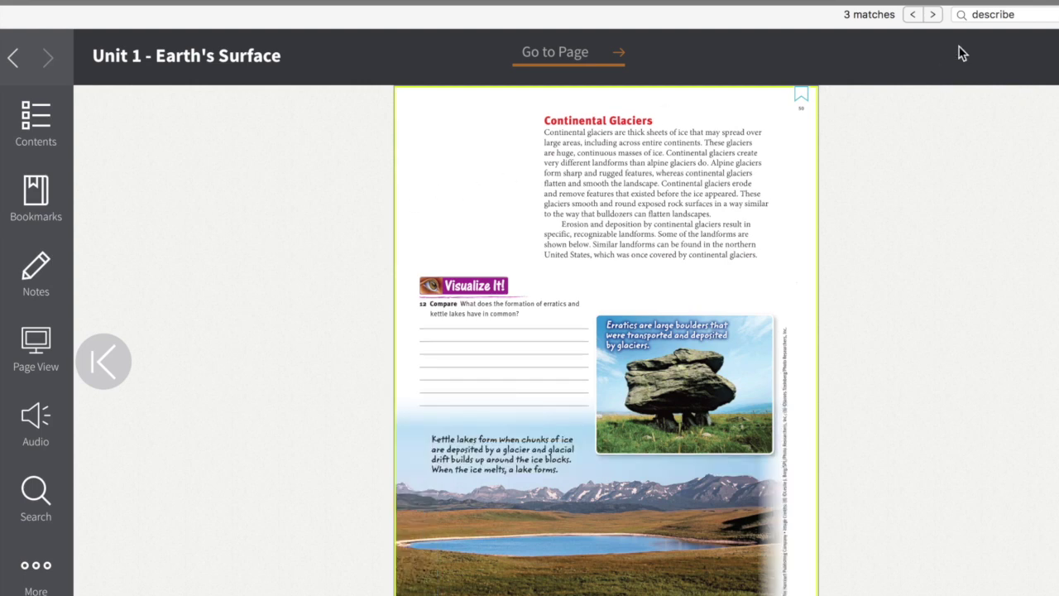
Find 'similar' on the page with Command+F and step between its 2 matches
key("super+f")
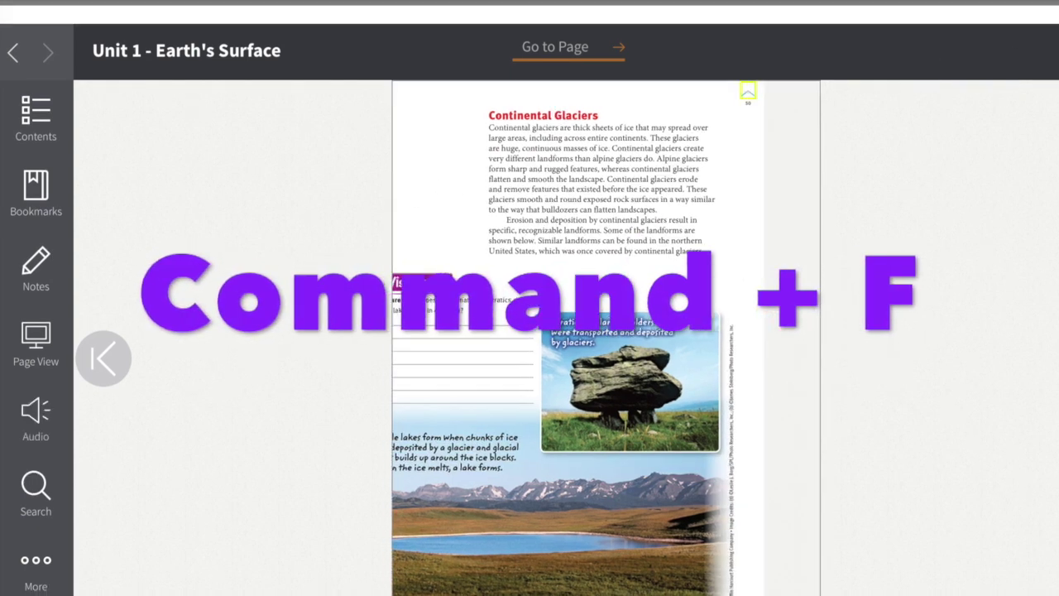
key("super+f")
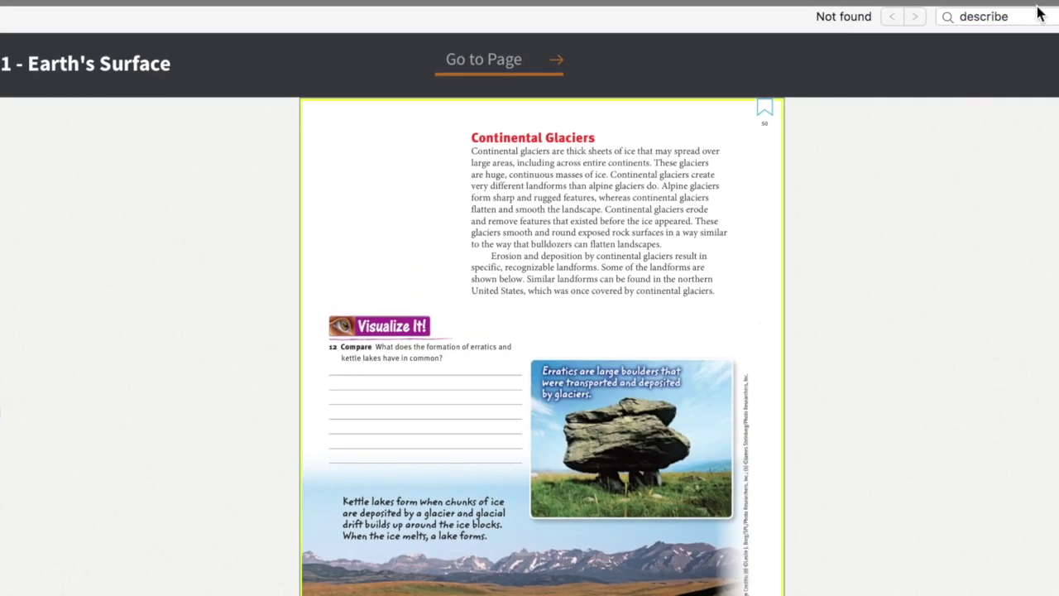
key("super+f")
key("BackSpace")
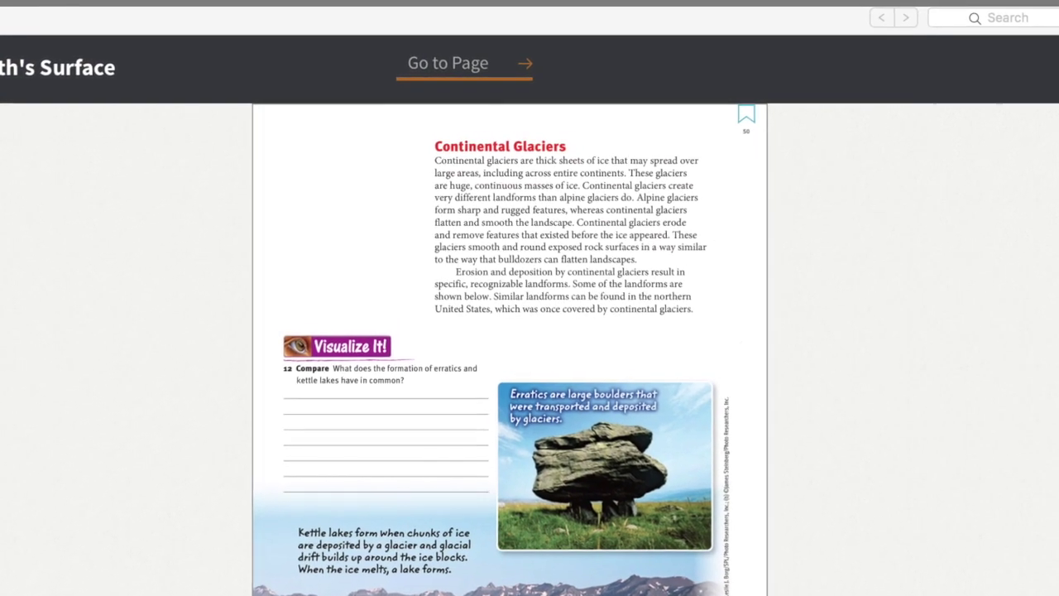
key("super+f")
type("similar")
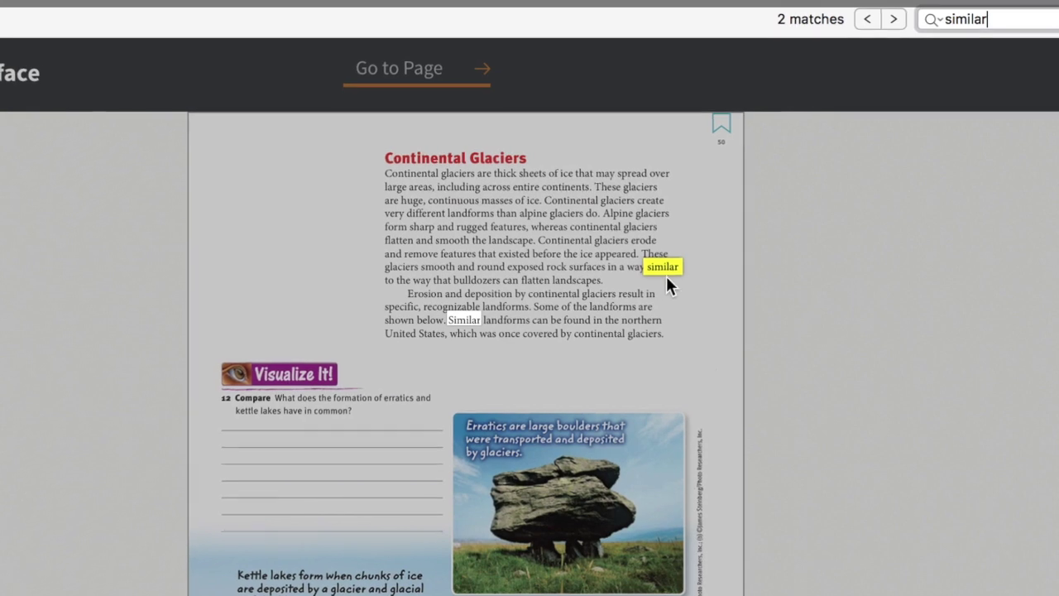
left_click(888, 21)
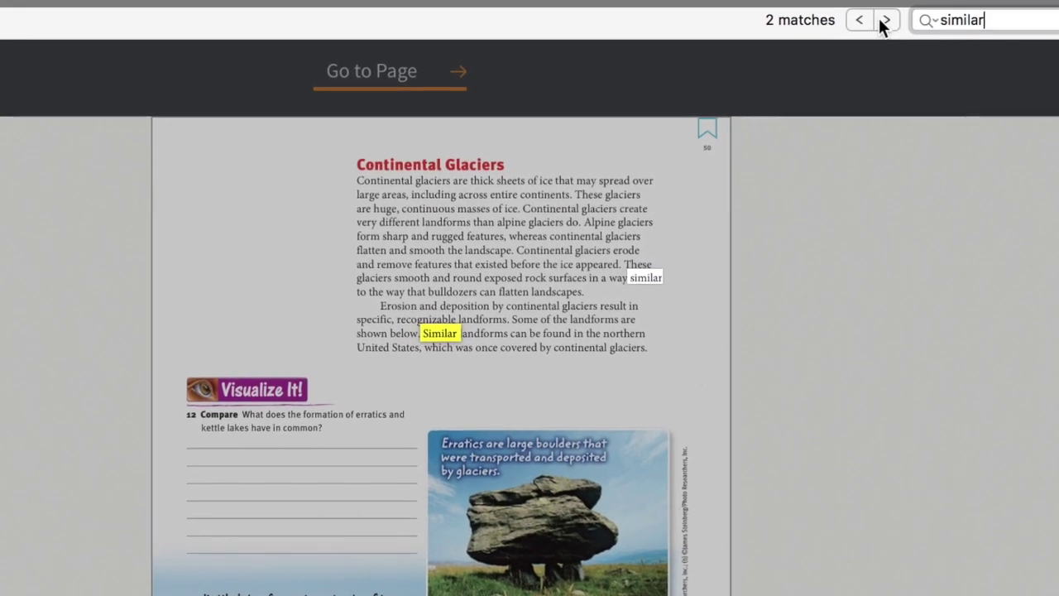
left_click(863, 21)
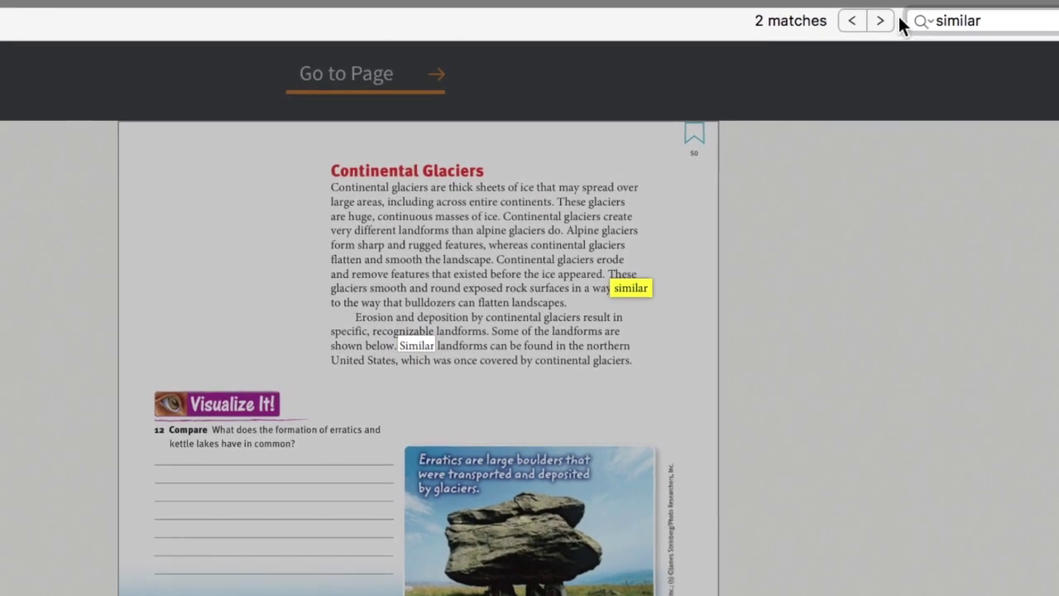